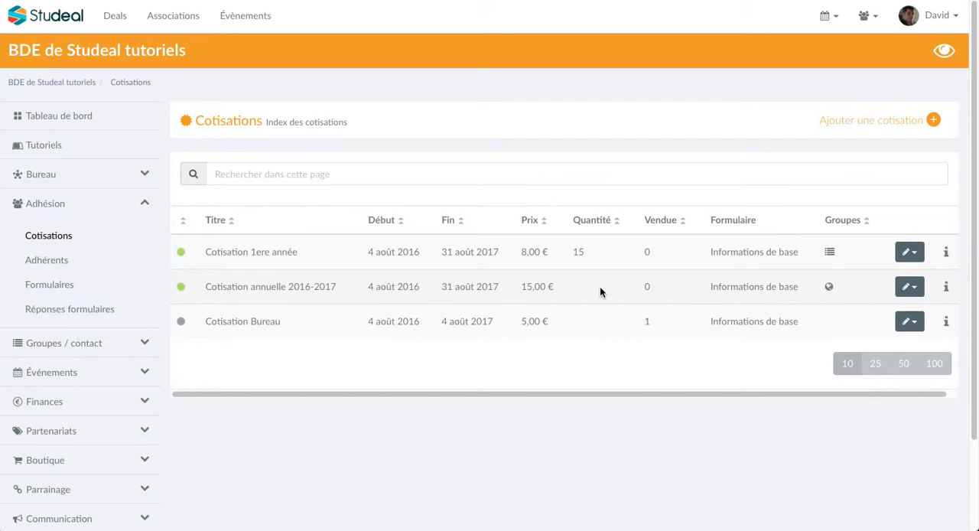
# Start a new membership fee and title it "Cotisation Triannuelle 2016-2018"
pyautogui.click(846, 124)
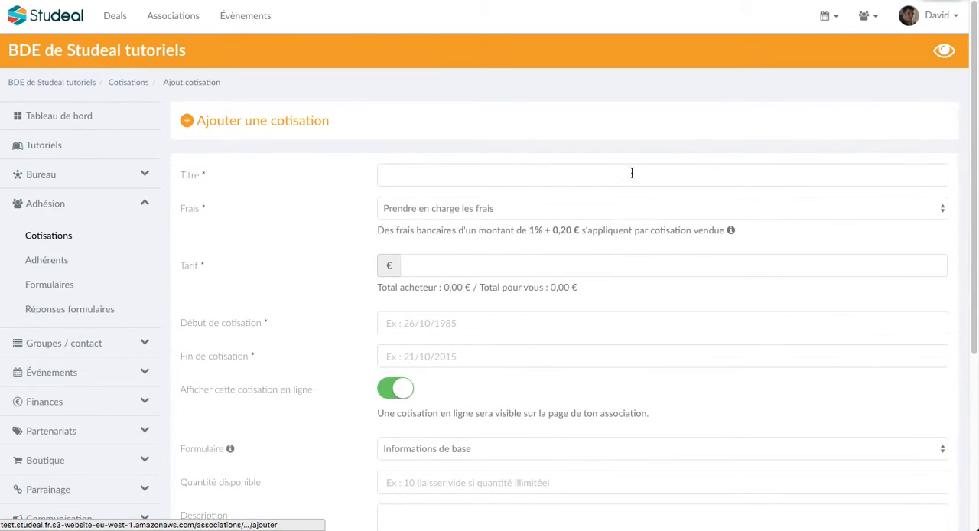
pyautogui.click(585, 179)
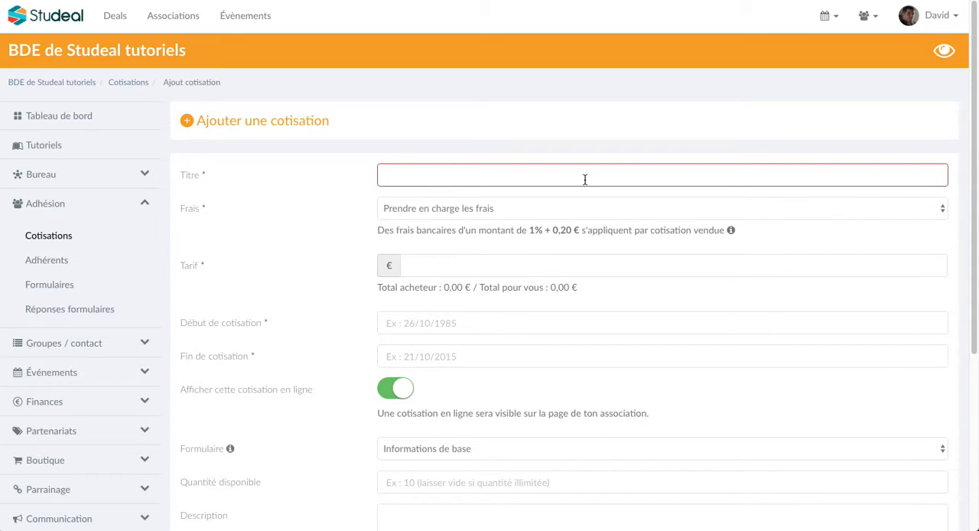
pyautogui.write('Cotisation ')
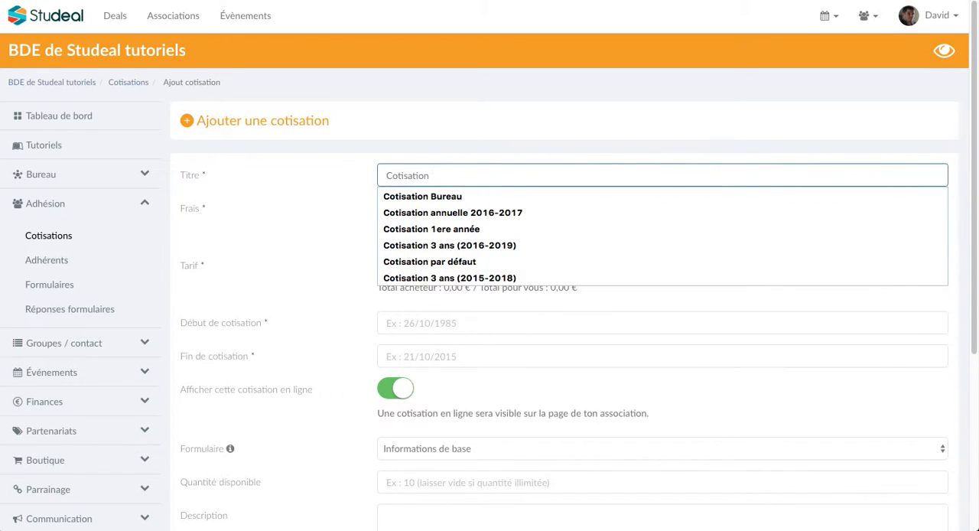
pyautogui.write('Triannuelle')
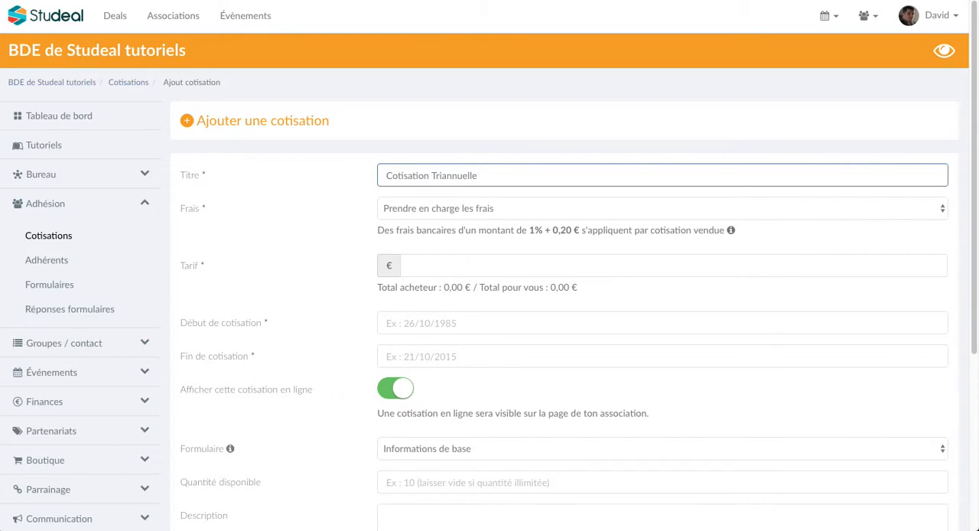
pyautogui.write(' 2016-2018')
# Keep the fee handling on "Prendre en charge les frais" and set the membership price to 30 €
pyautogui.click(395, 211)
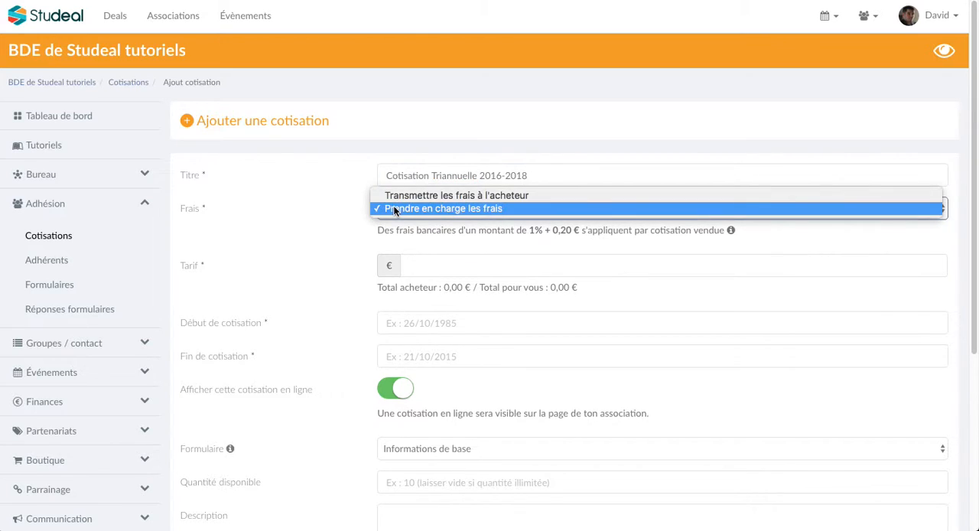
pyautogui.click(395, 208)
pyautogui.click(440, 267)
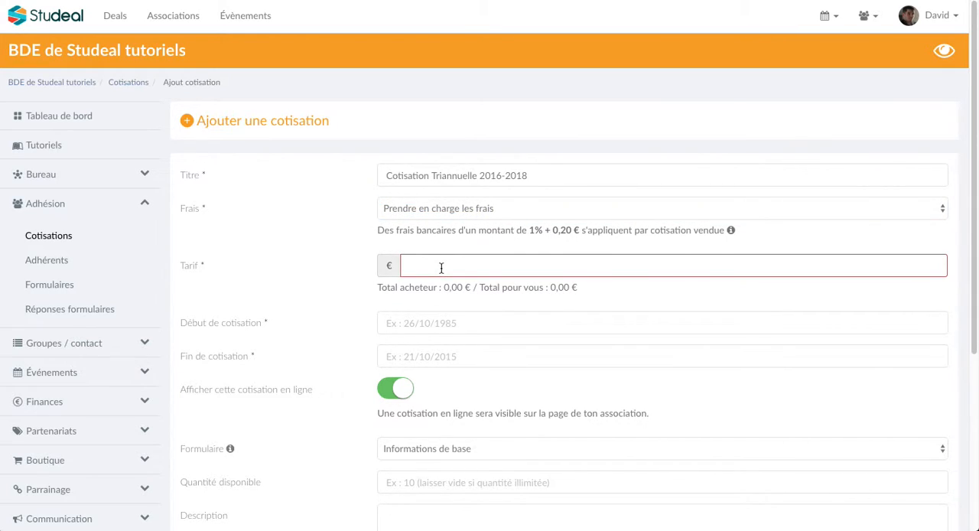
pyautogui.write('30')
pyautogui.click(439, 287)
# Set the membership period to start on 04/08/2016 and end on 31/08/2018
pyautogui.click(433, 322)
pyautogui.click(492, 412)
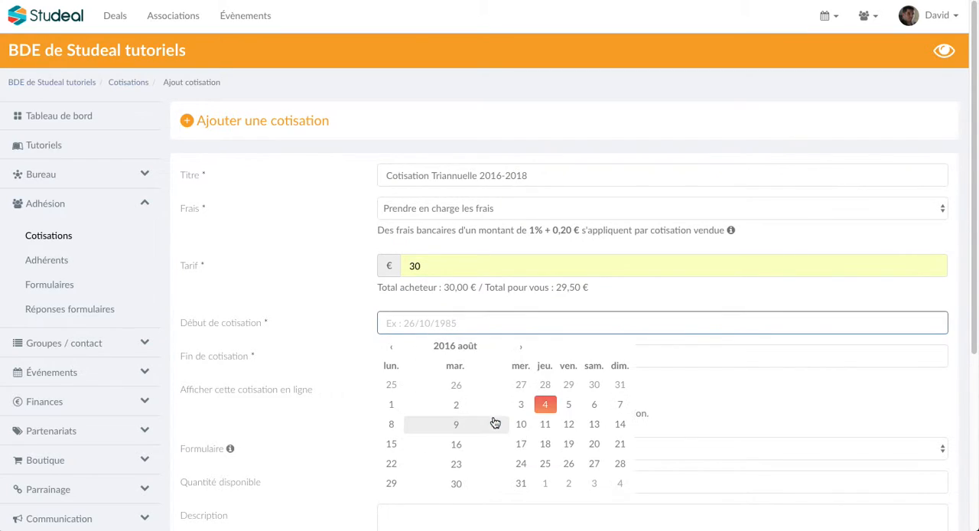
pyautogui.click(550, 405)
pyautogui.click(487, 356)
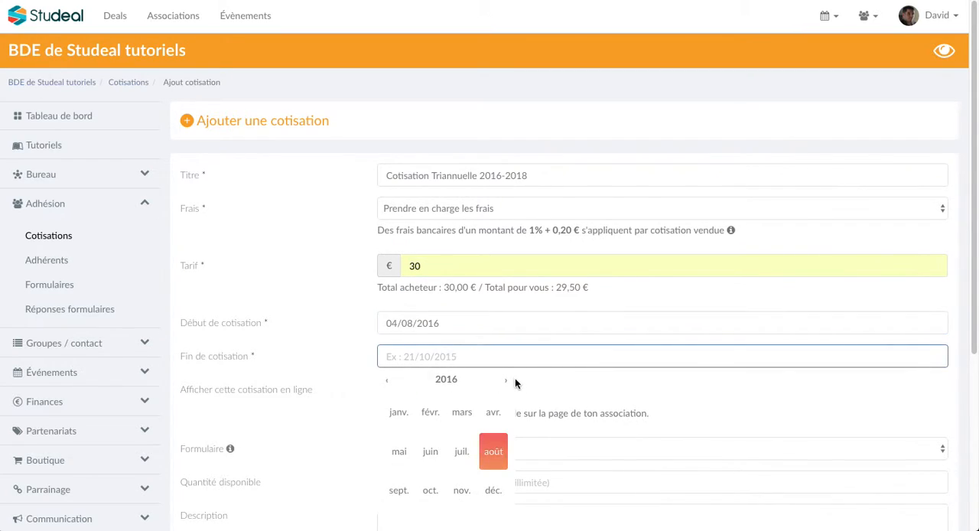
pyautogui.click(508, 381)
pyautogui.click(508, 381)
pyautogui.click(495, 451)
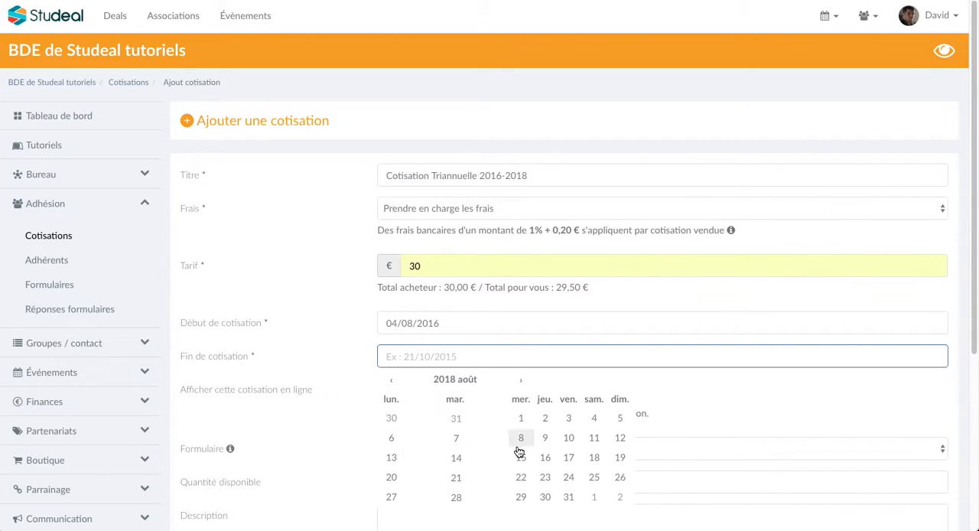
pyautogui.click(568, 496)
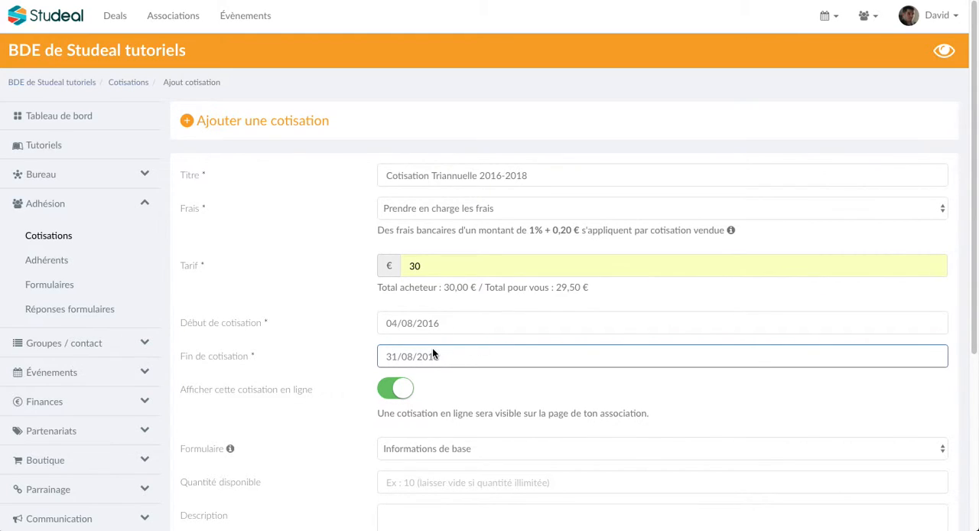
# Keep "Informations de base" as the form attached to the membership fee
pyautogui.click(440, 386)
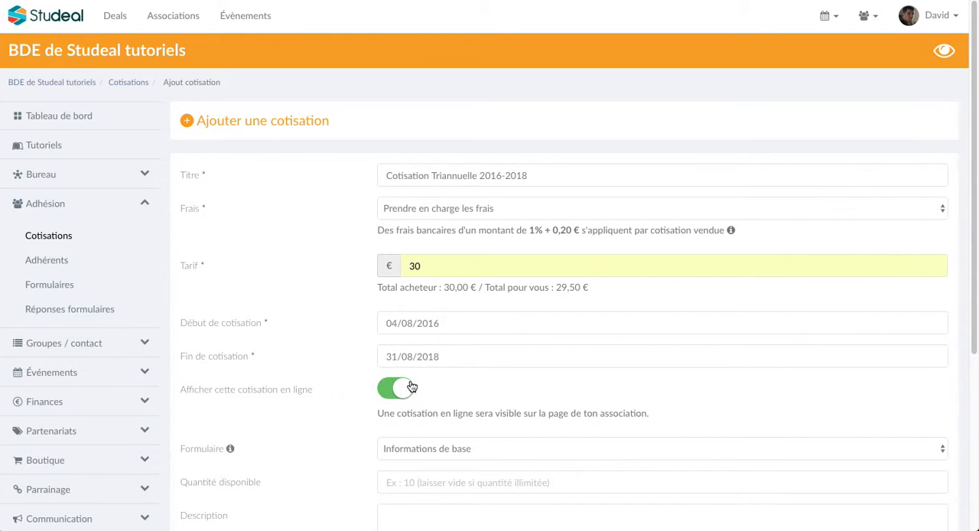
pyautogui.scroll(-2, 413, 382)
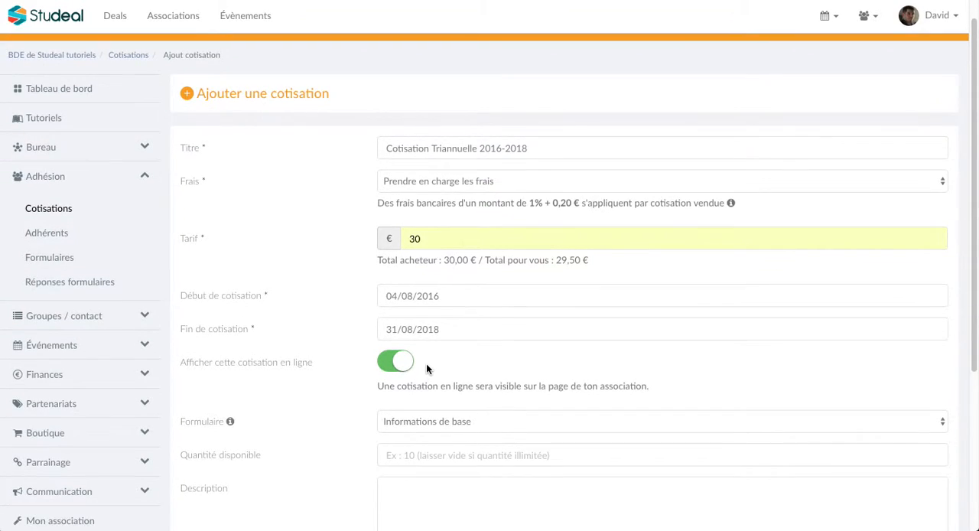
pyautogui.click(450, 353)
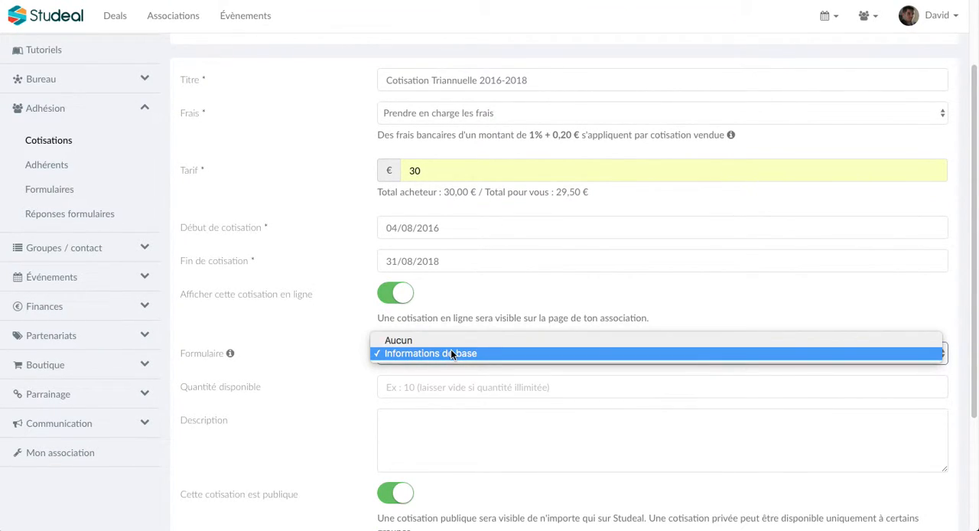
pyautogui.click(451, 354)
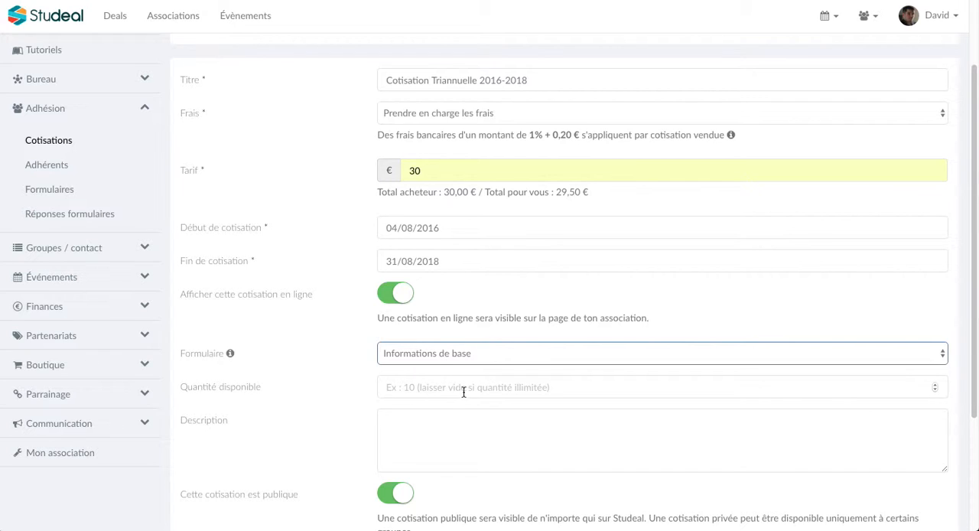
# Describe the membership fee as "Cotisation d'une durée de 3 ans pour l'association"
pyautogui.click(419, 423)
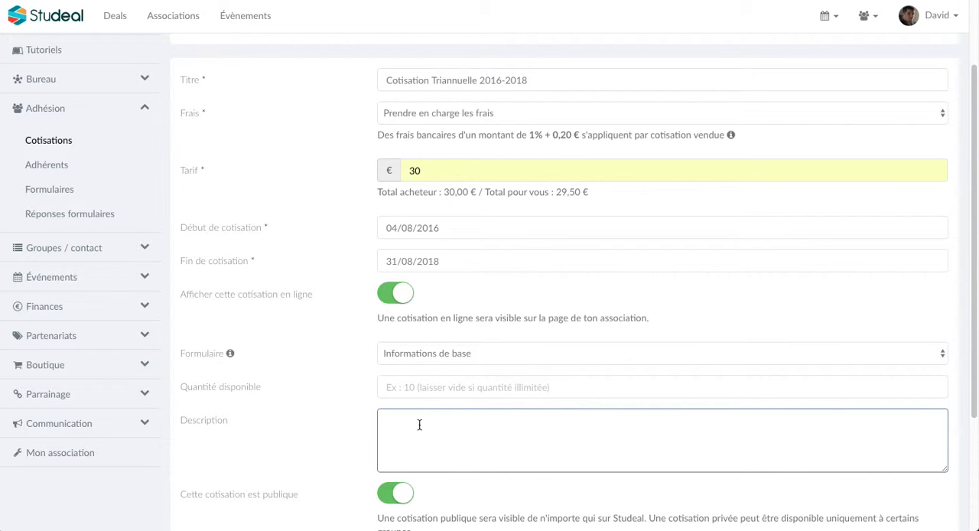
pyautogui.write("Cotisation d'une durée de 3 ans pour l'association")
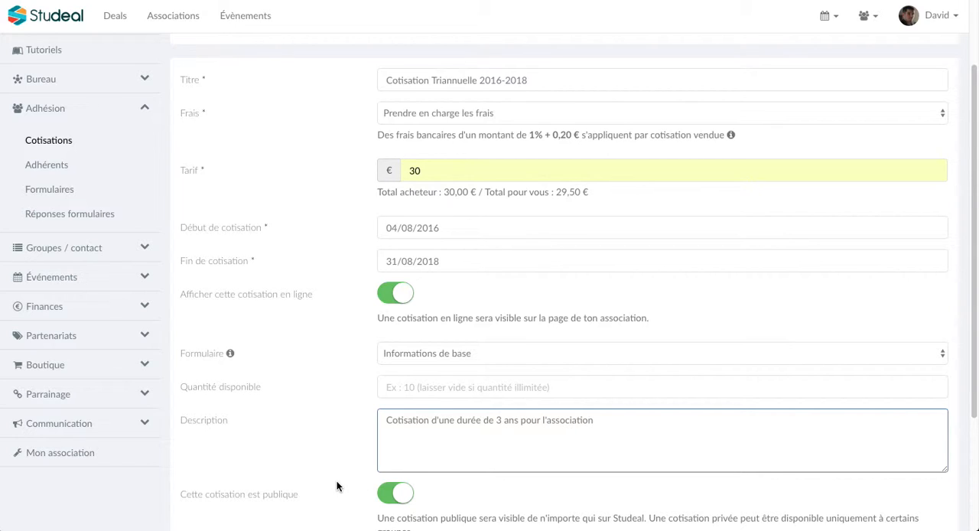
# Try the private setting that restricts the fee to groups, switch it back to public and save the fee
pyautogui.scroll(-3, 334, 476)
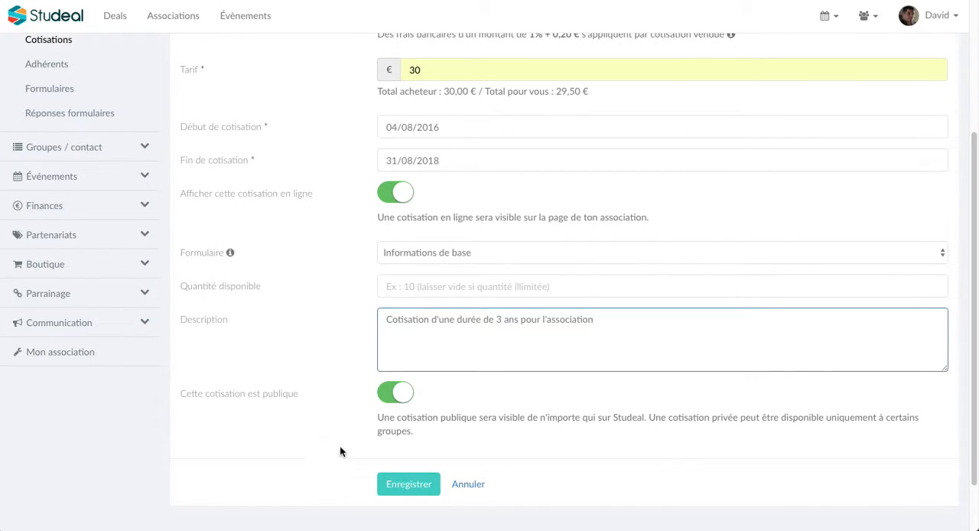
pyautogui.click(396, 401)
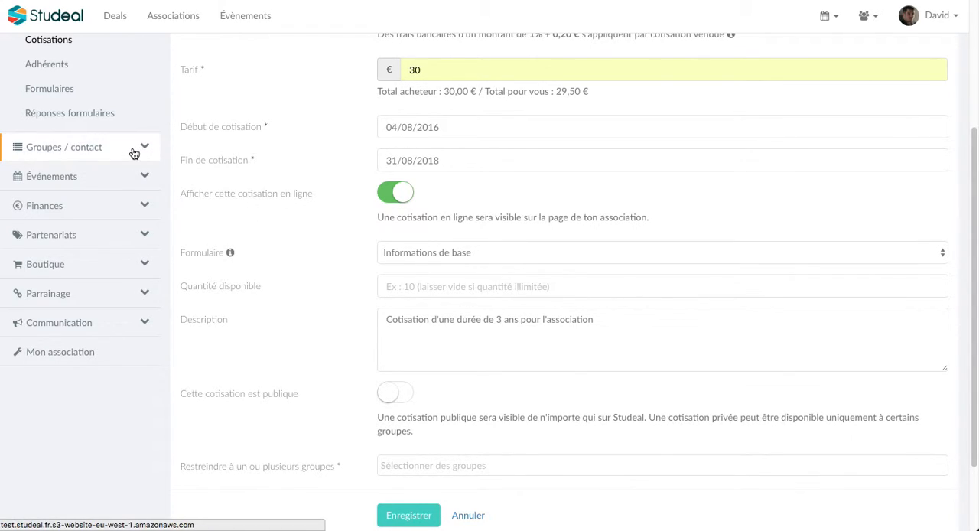
pyautogui.click(403, 397)
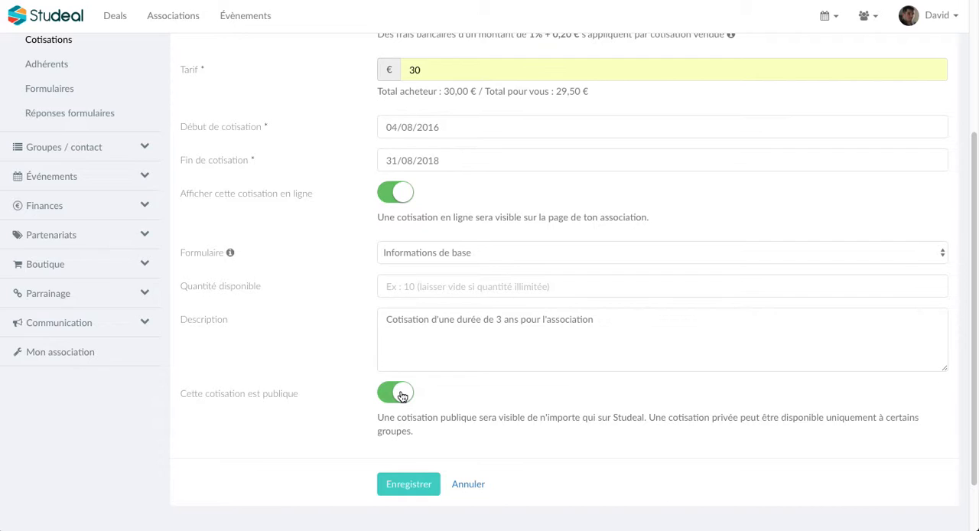
pyautogui.click(404, 481)
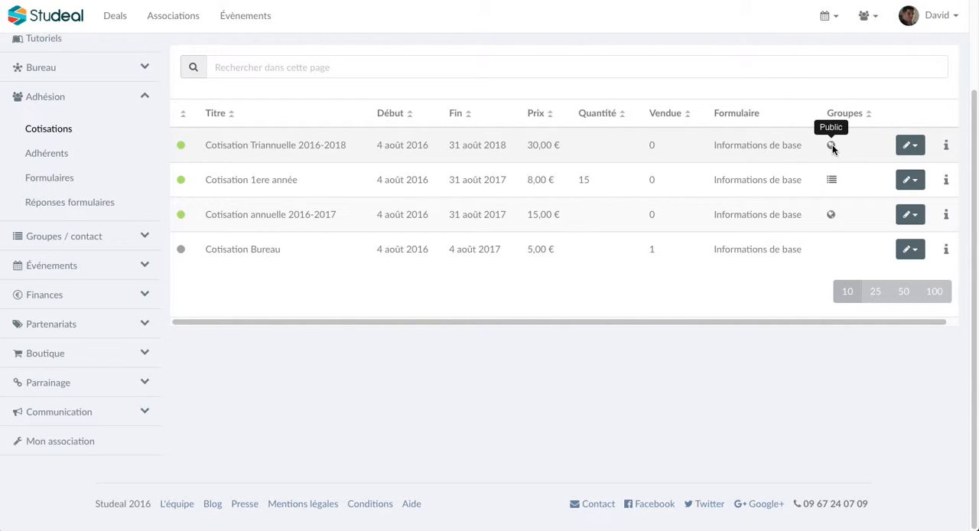
# Examine the membership fee and group choices for importing members from a file, and return to the members list
pyautogui.click(99, 166)
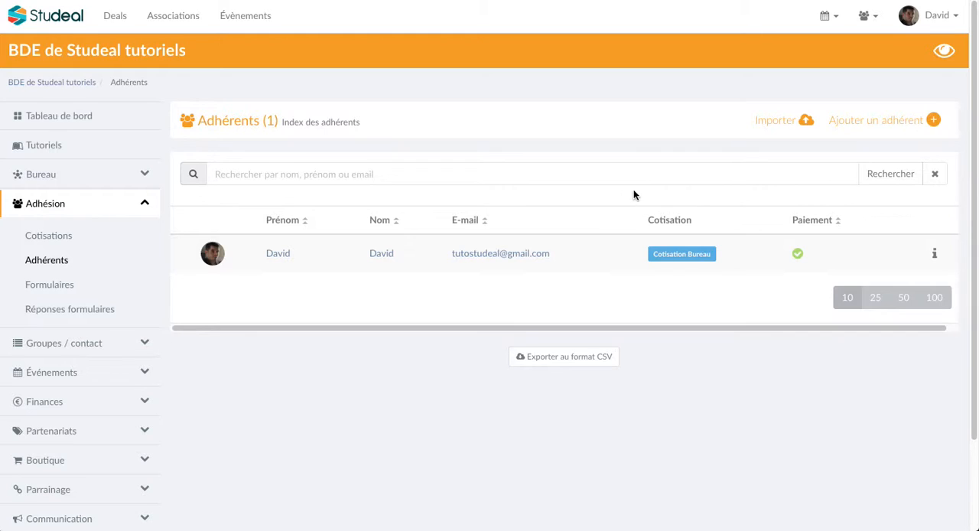
pyautogui.click(776, 123)
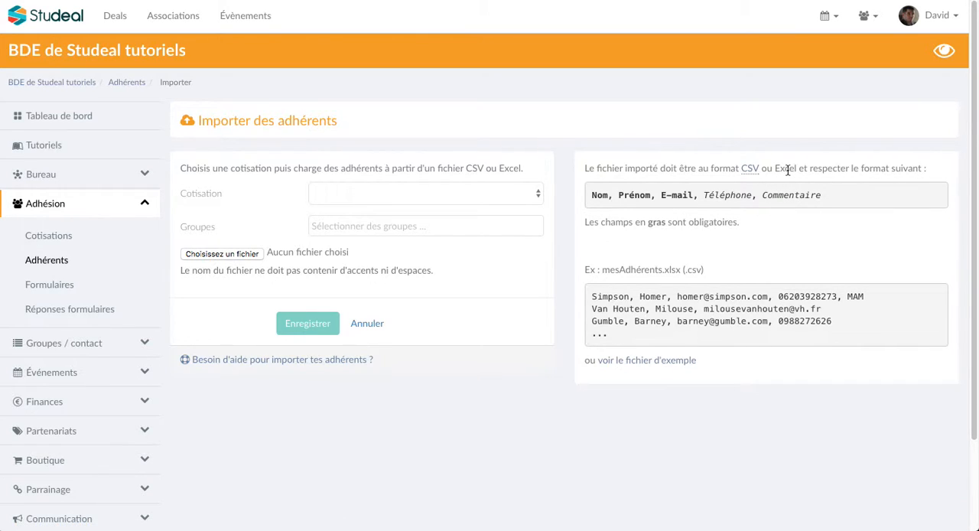
pyautogui.click(508, 196)
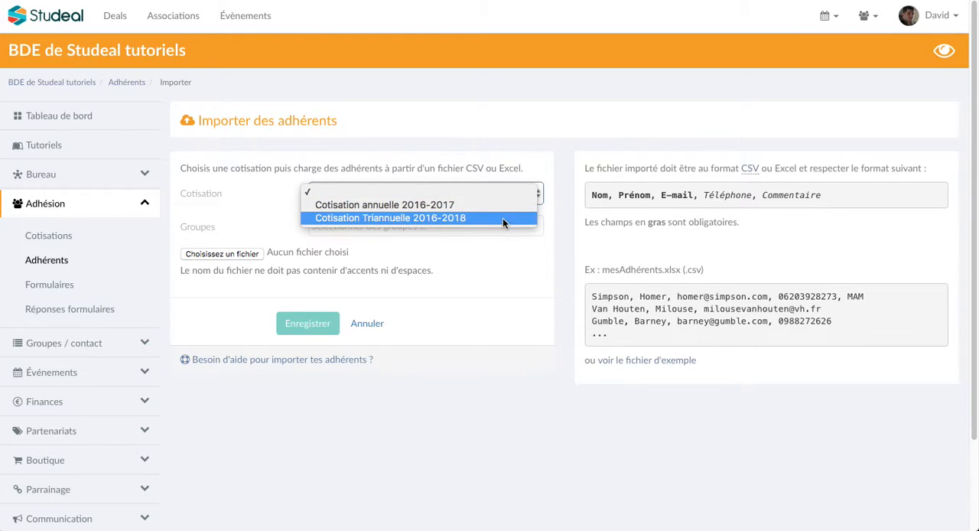
pyautogui.click(496, 181)
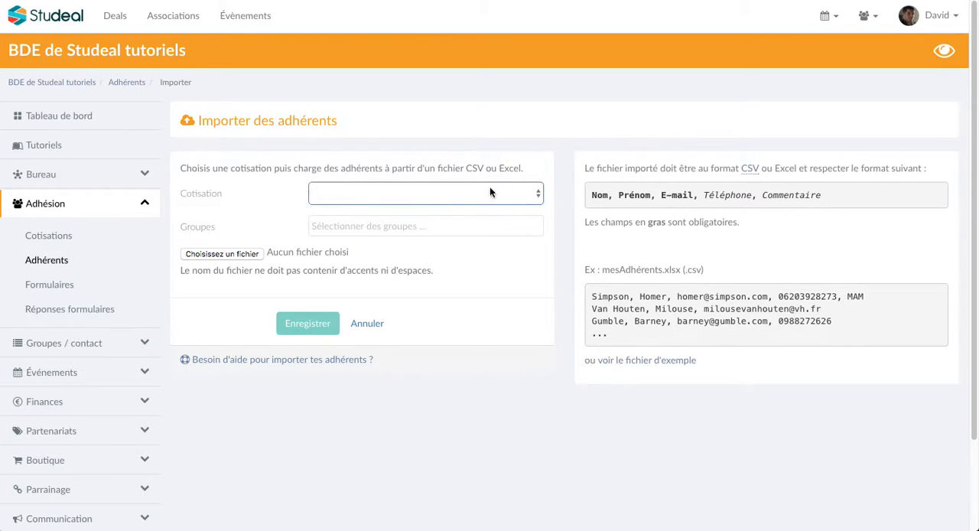
pyautogui.click(423, 225)
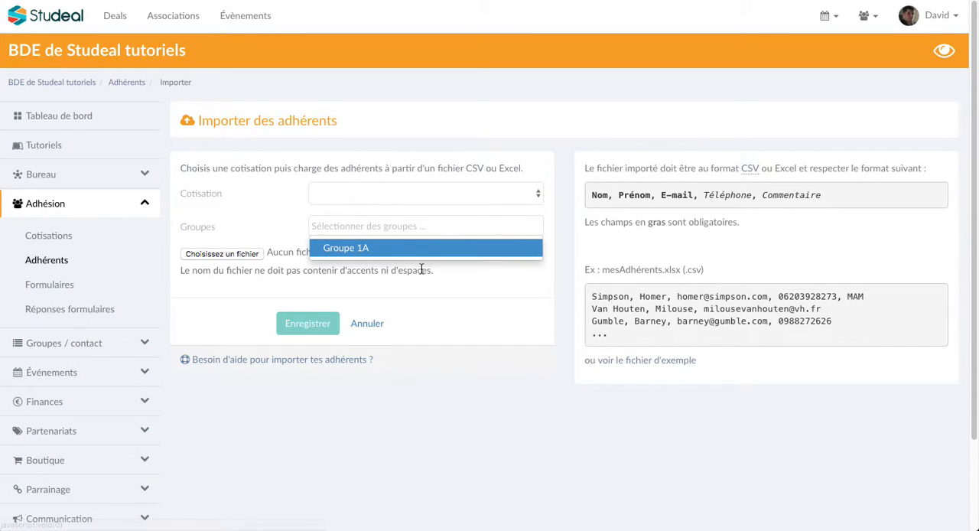
pyautogui.click(437, 287)
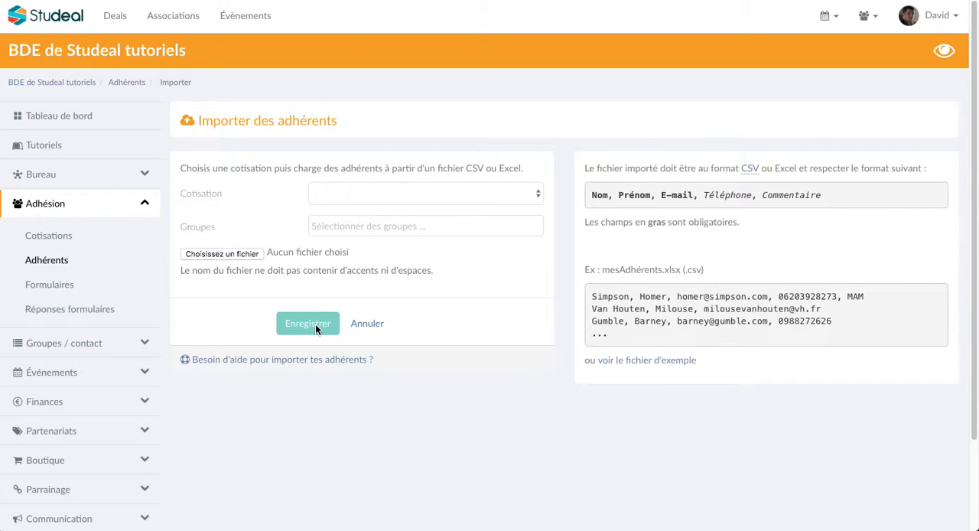
pyautogui.click(61, 263)
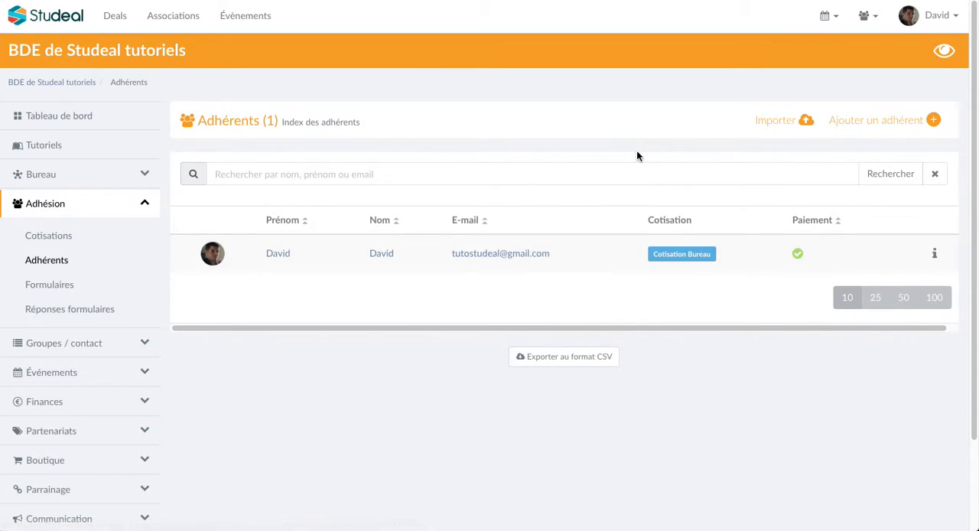
# Start adding a member manually and look up the person's e-mail to unlock their private membership fees
pyautogui.click(904, 122)
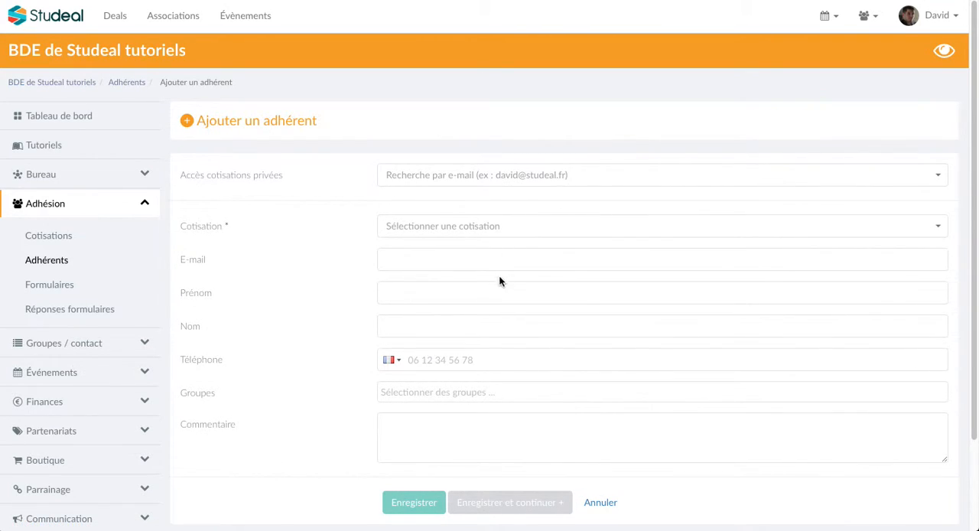
pyautogui.click(502, 232)
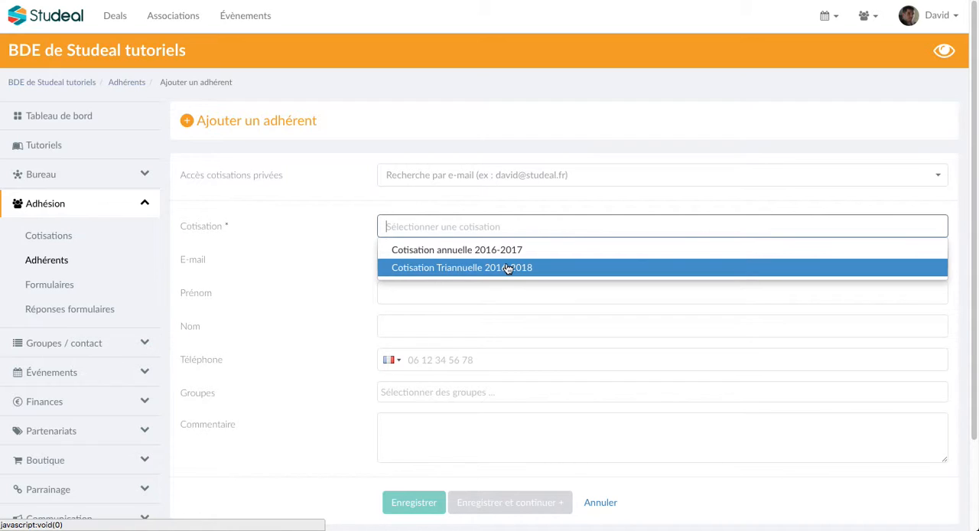
pyautogui.click(510, 198)
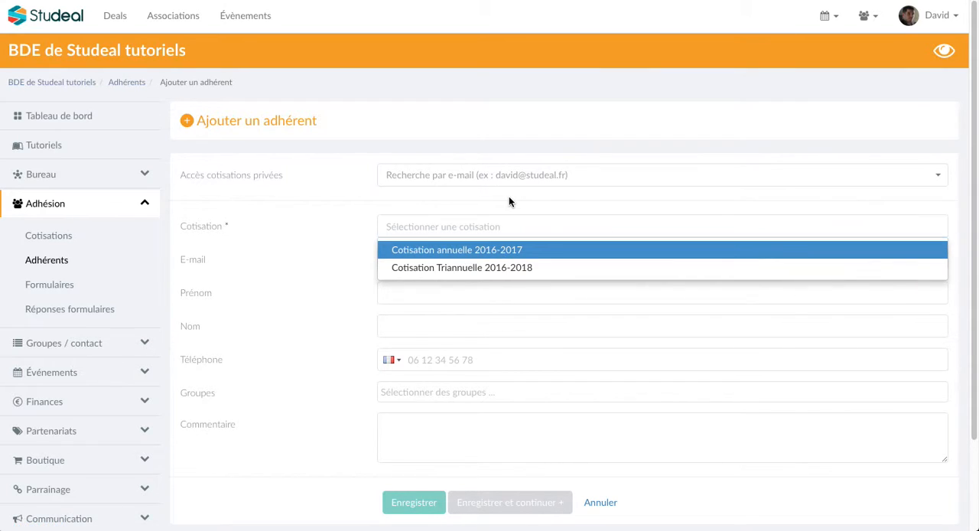
pyautogui.click(501, 175)
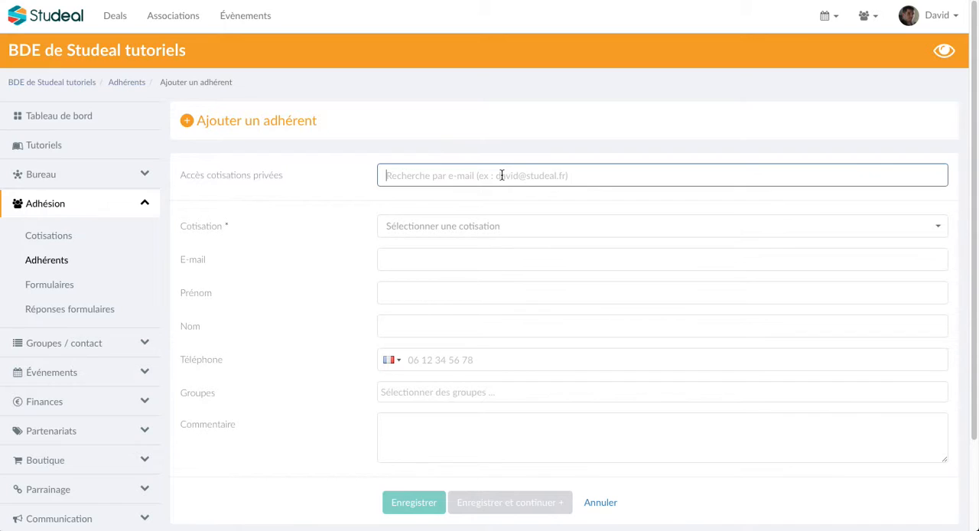
pyautogui.write('evrar')
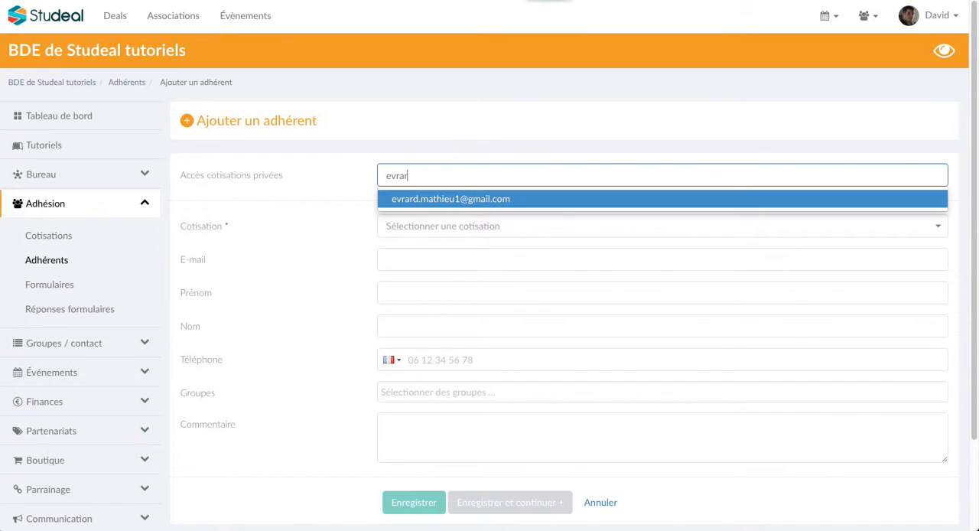
pyautogui.click(507, 199)
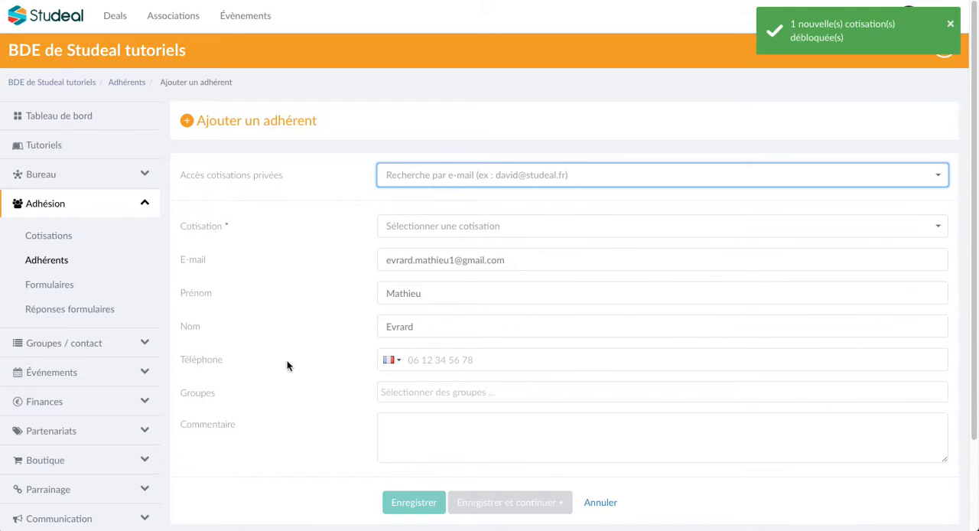
# Assign "Cotisation 1ere année" to the new member and enter their phone number
pyautogui.click(522, 227)
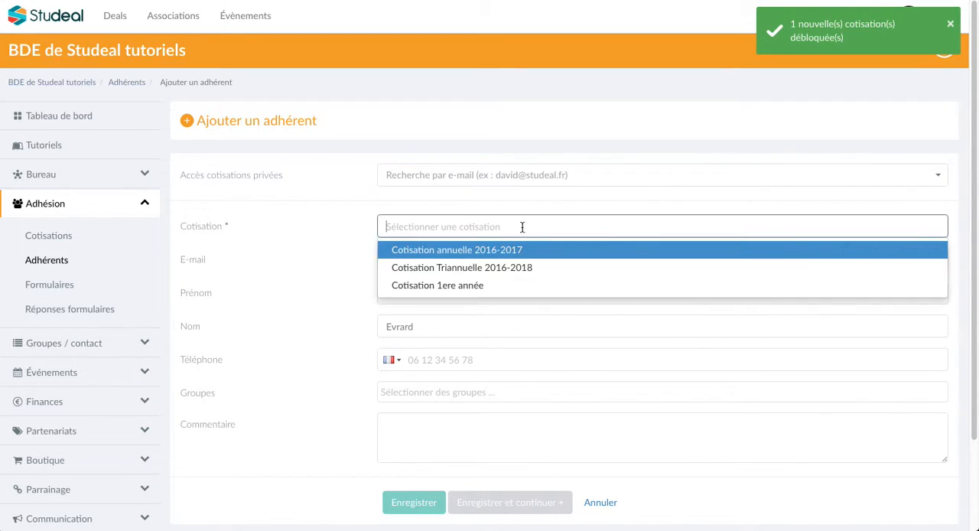
pyautogui.click(459, 289)
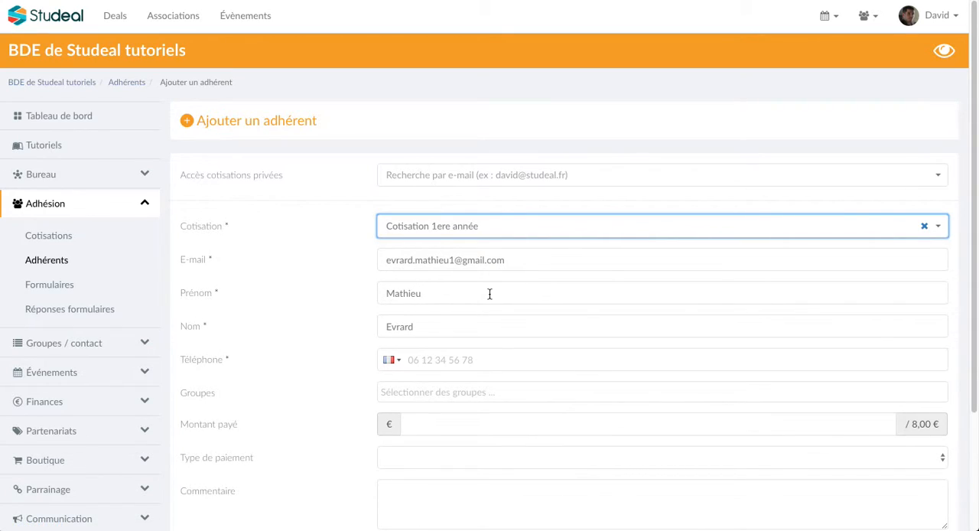
pyautogui.click(466, 360)
pyautogui.write('00 00 00 00')
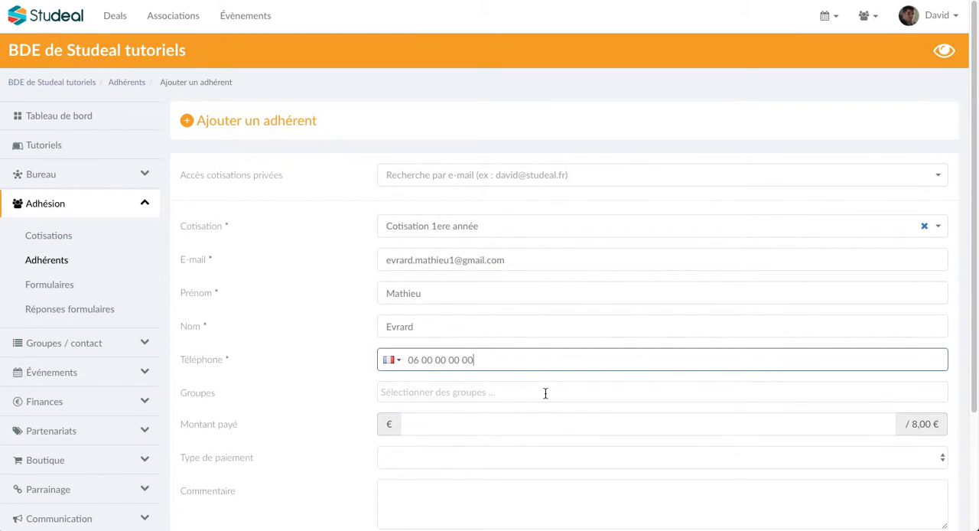
# Record an amount paid of 8 € with CB as the payment type
pyautogui.click(607, 418)
pyautogui.write('8')
pyautogui.click(440, 458)
pyautogui.click(453, 465)
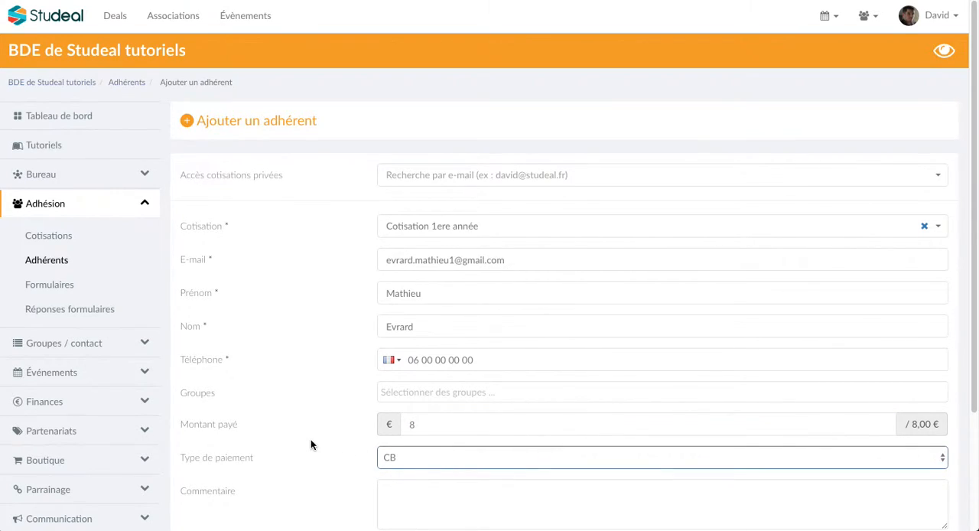
# Add the comment "Tout est bon" and save the new member
pyautogui.scroll(-1, 310, 443)
pyautogui.scroll(-2, 324, 452)
pyautogui.click(421, 428)
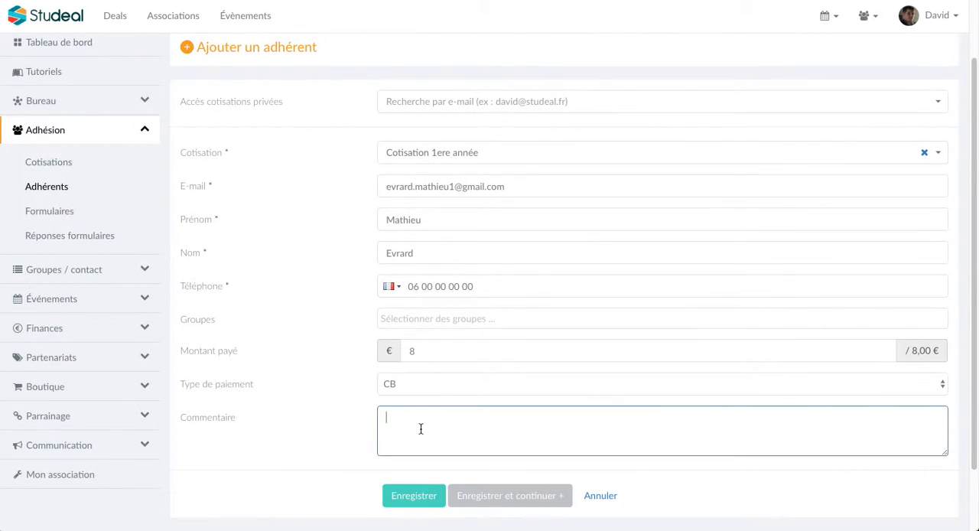
pyautogui.write('Tout est bon')
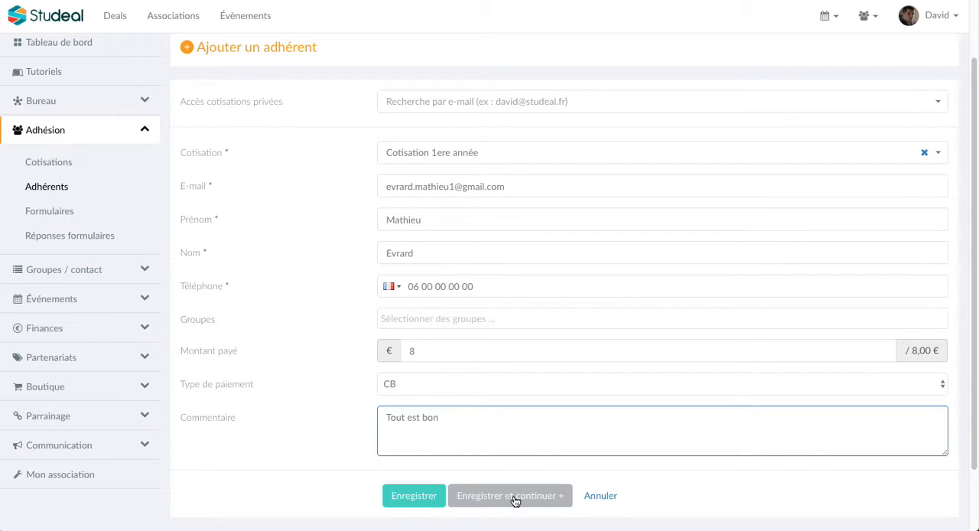
pyautogui.click(429, 497)
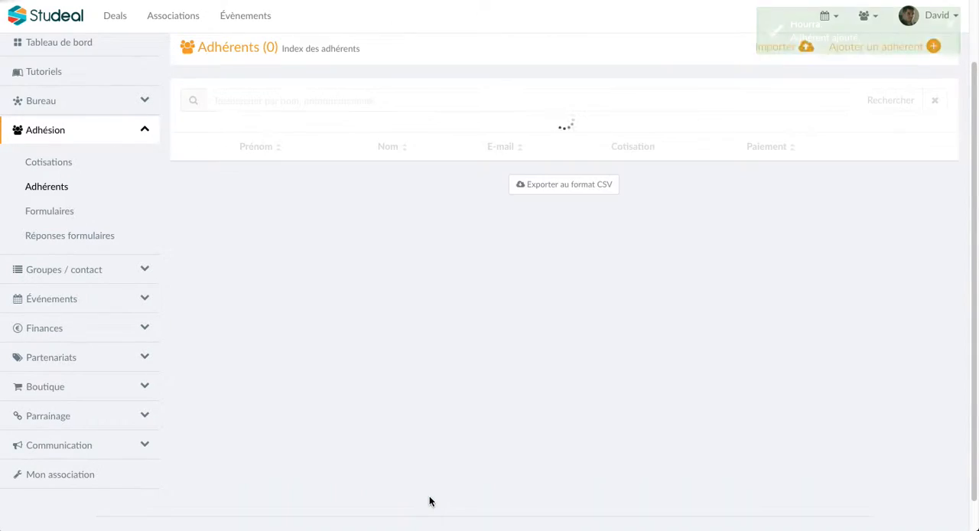